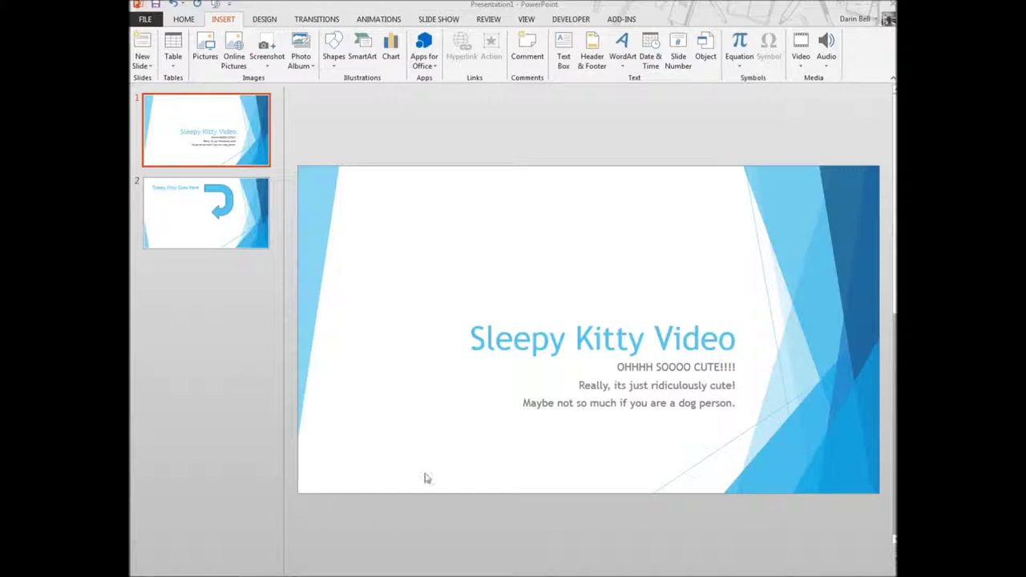
Check the kitten video in Internet Explorer, then go to the 'Sleepy Kitty Goes Here' slide
left_click(377, 537)
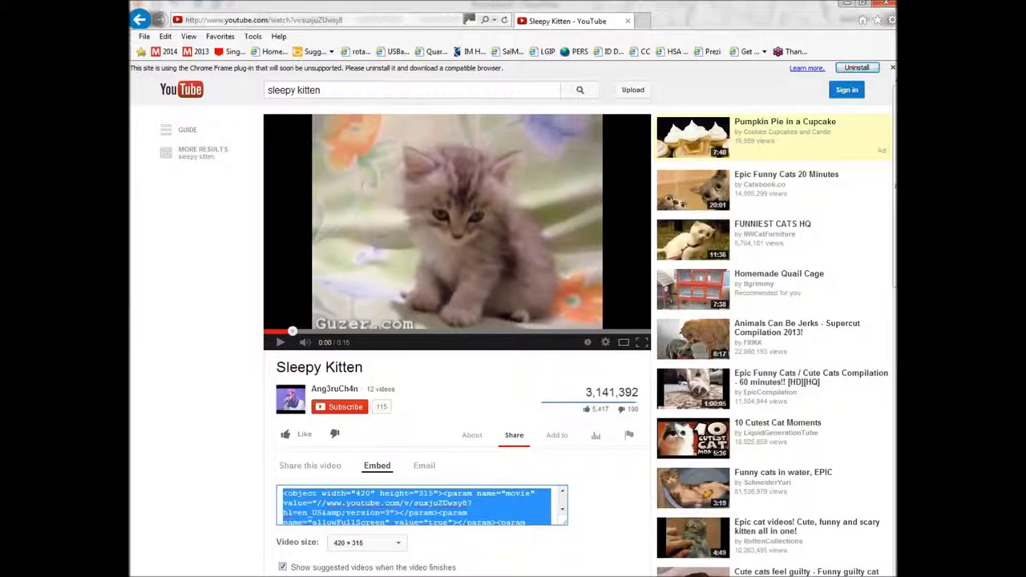
left_click(470, 529)
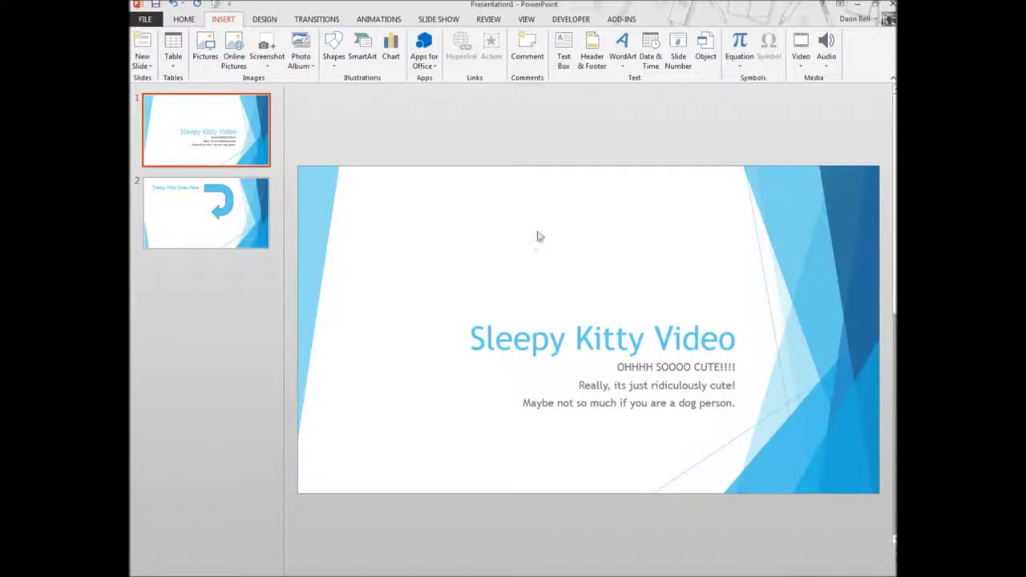
left_click(181, 211)
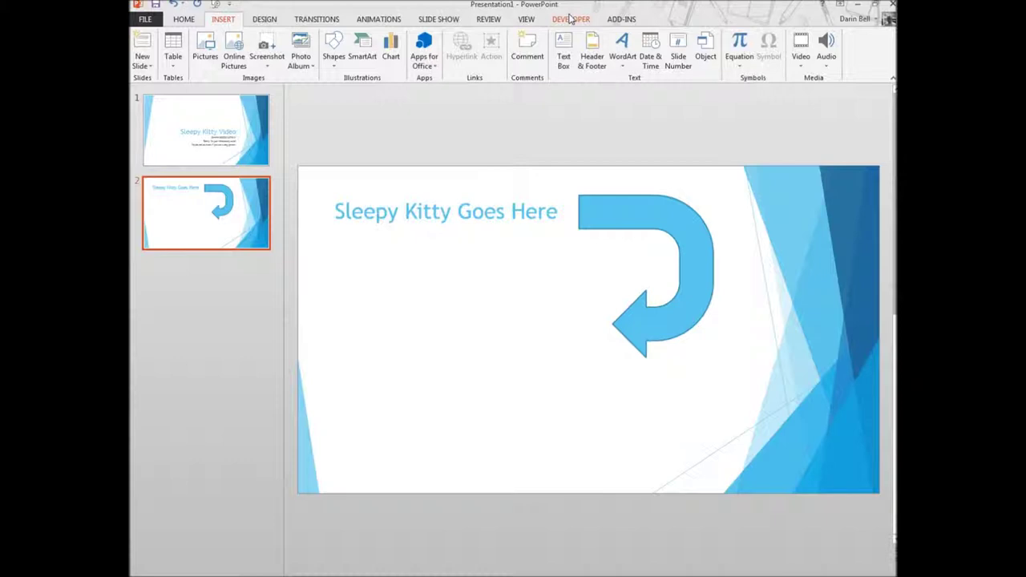
Turn on the Developer tab under Main Tabs in PowerPoint Options' Customize Ribbon
left_click(567, 20)
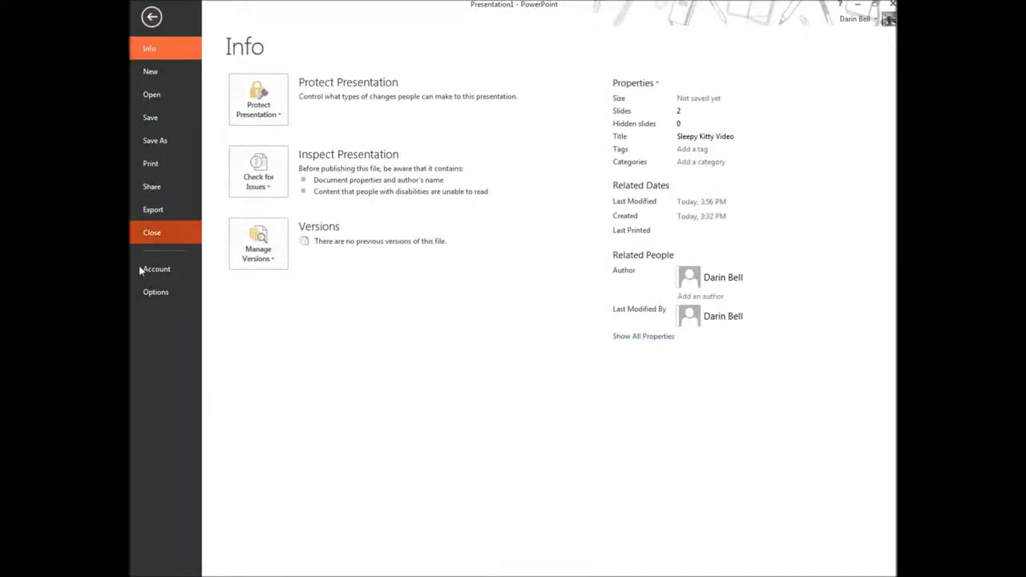
left_click(161, 295)
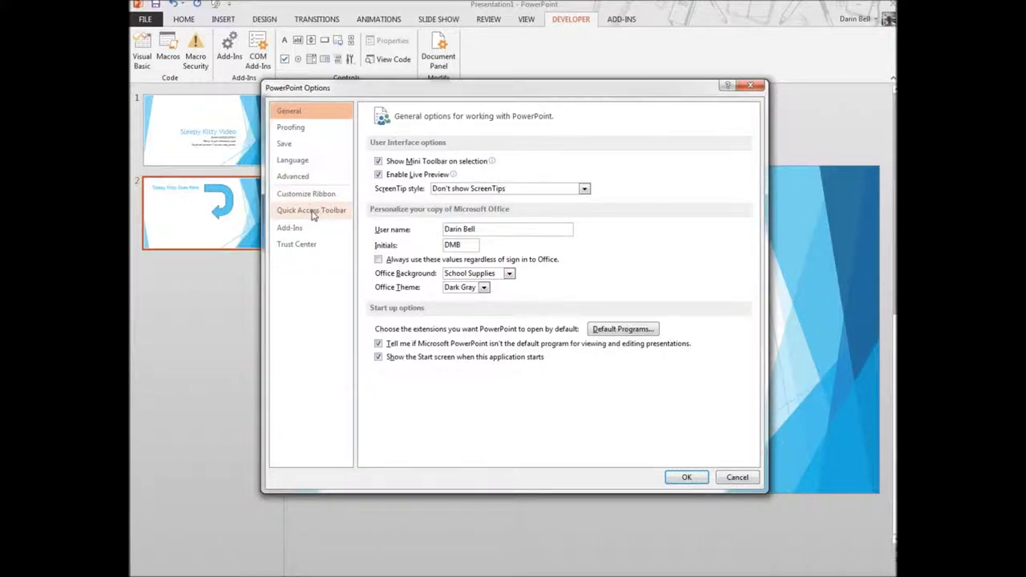
left_click(322, 194)
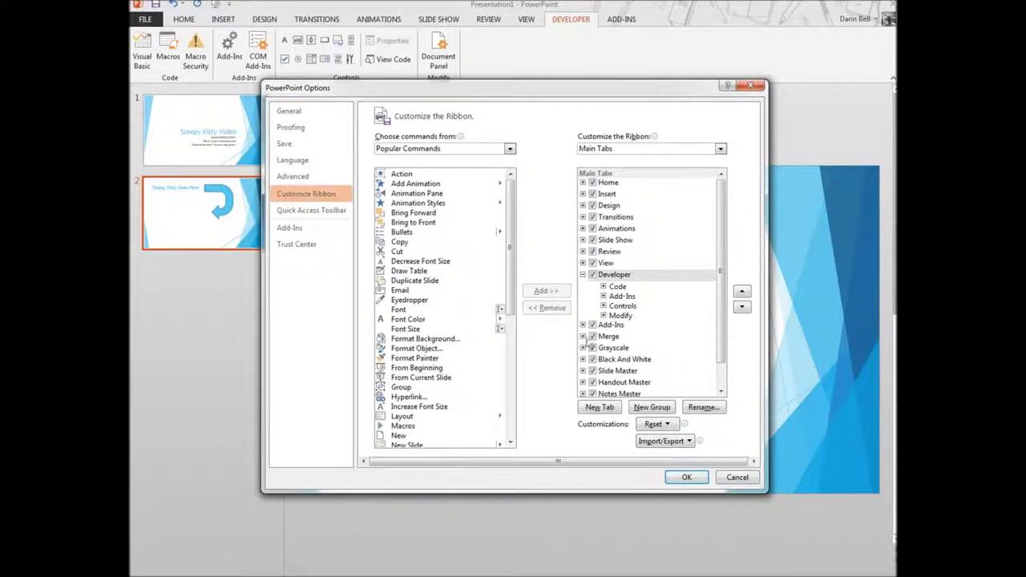
left_click(597, 276)
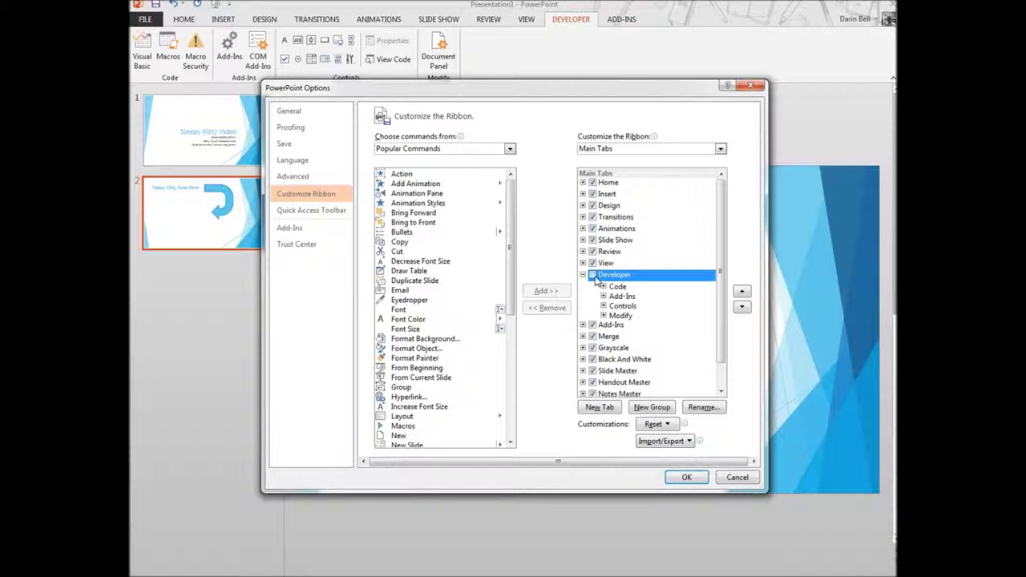
left_click(687, 477)
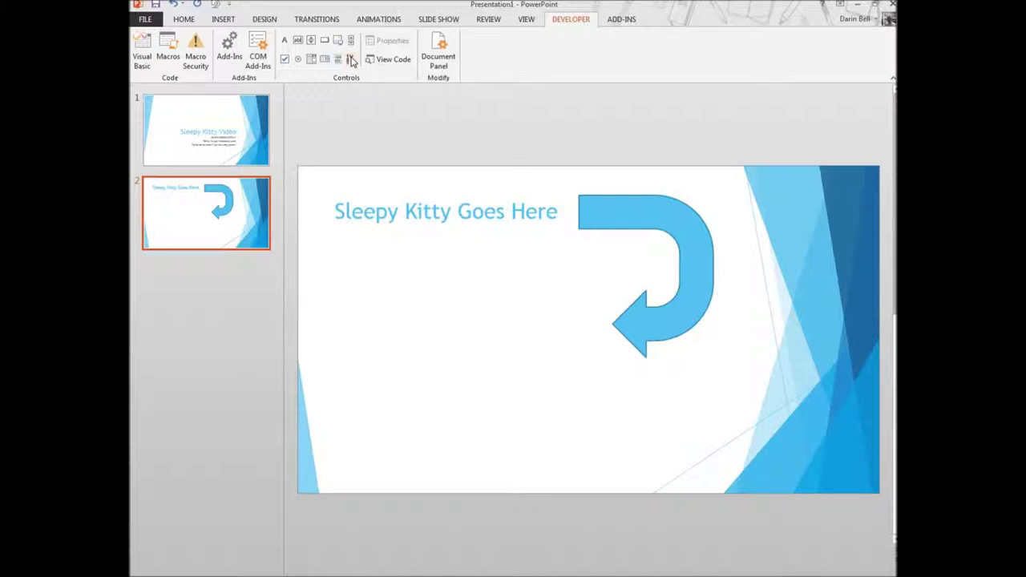
Draw a Shockwave Flash Object control from More Controls as a box below the slide title
left_click(351, 61)
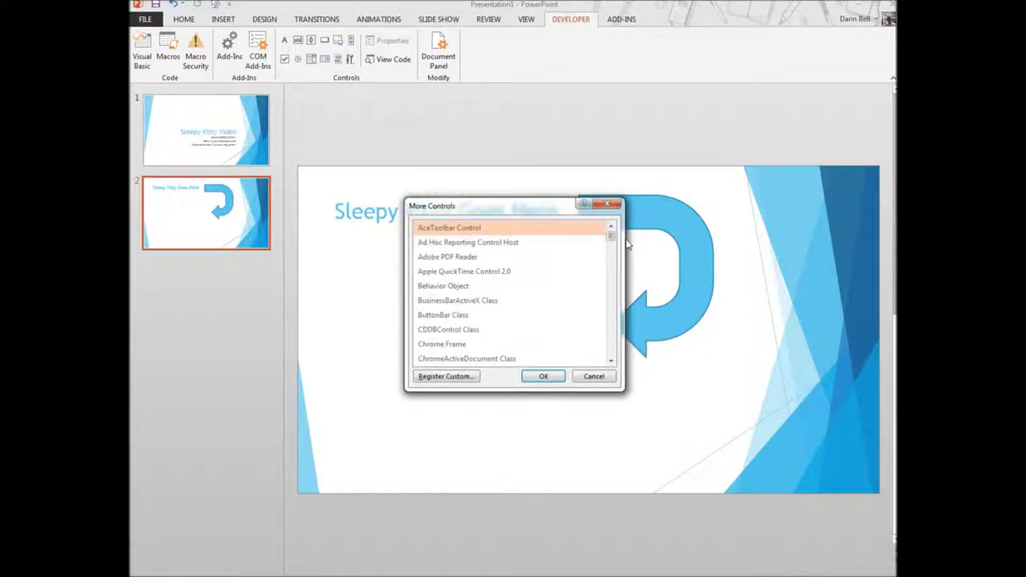
left_click_drag(611, 238, 614, 330)
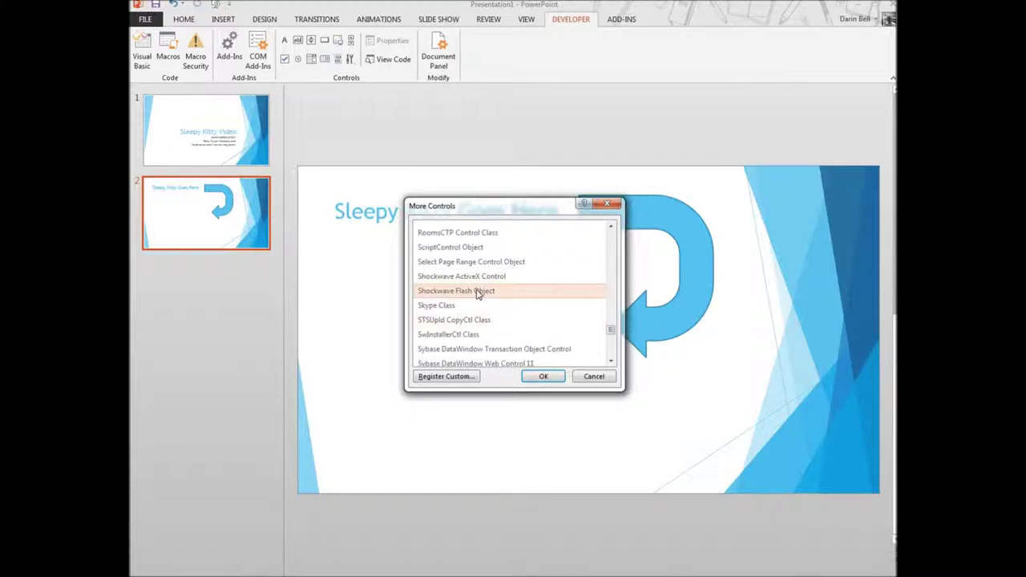
left_click(478, 293)
left_click(546, 376)
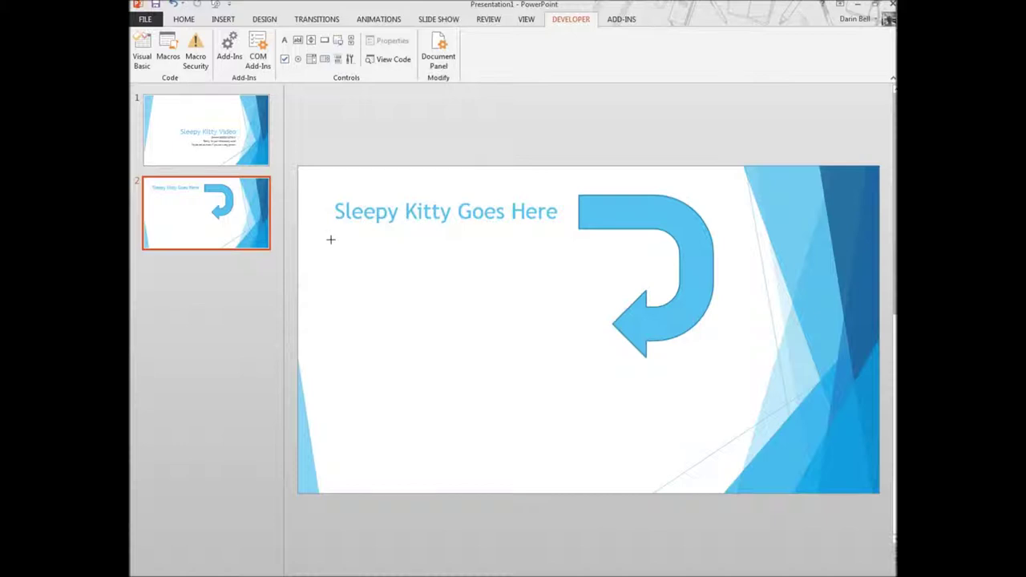
left_click_drag(330, 239, 593, 427)
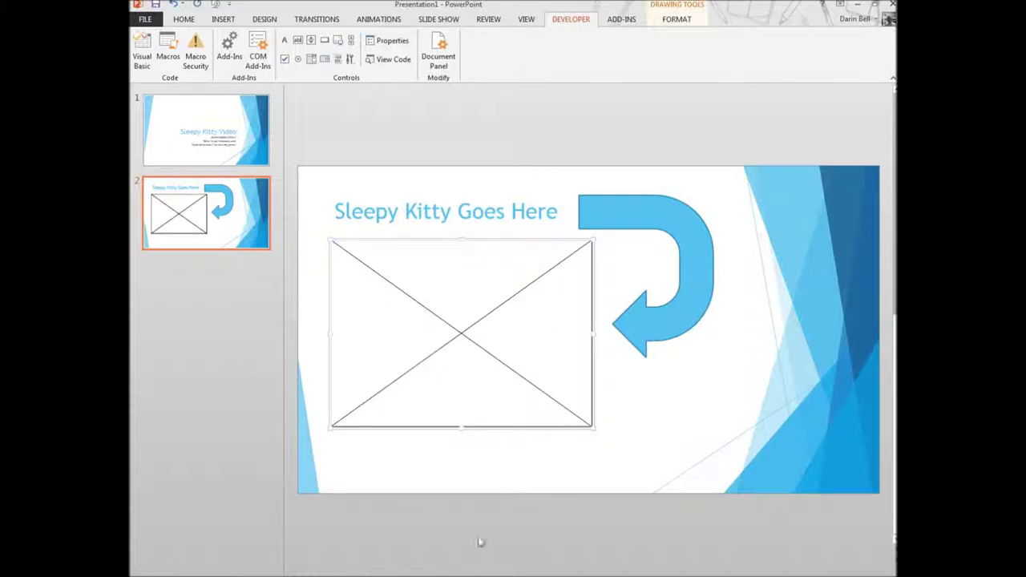
Show the Sleepy Kitten video's 'Share this video' links and embed code on YouTube
left_click(331, 521)
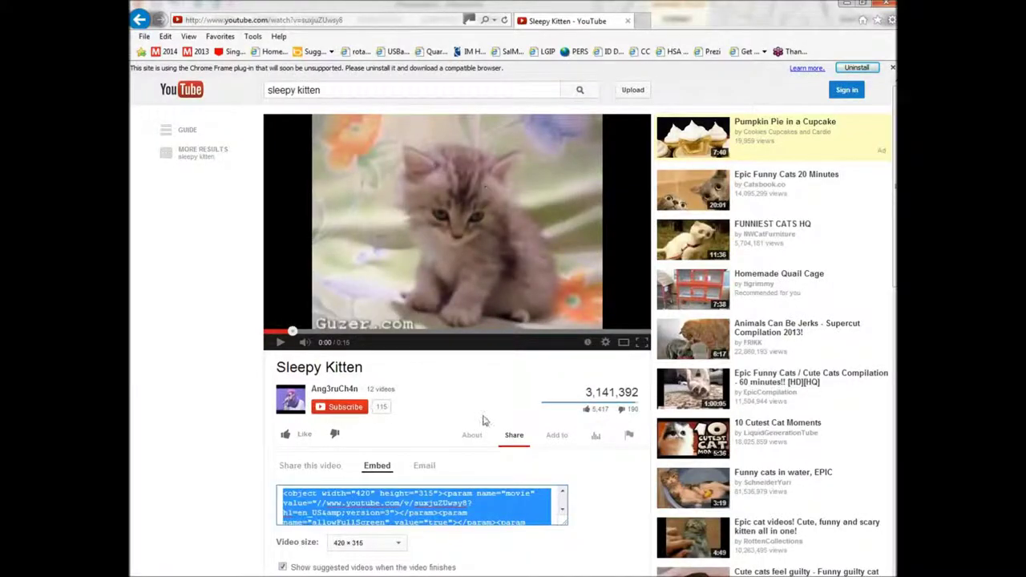
left_click(472, 441)
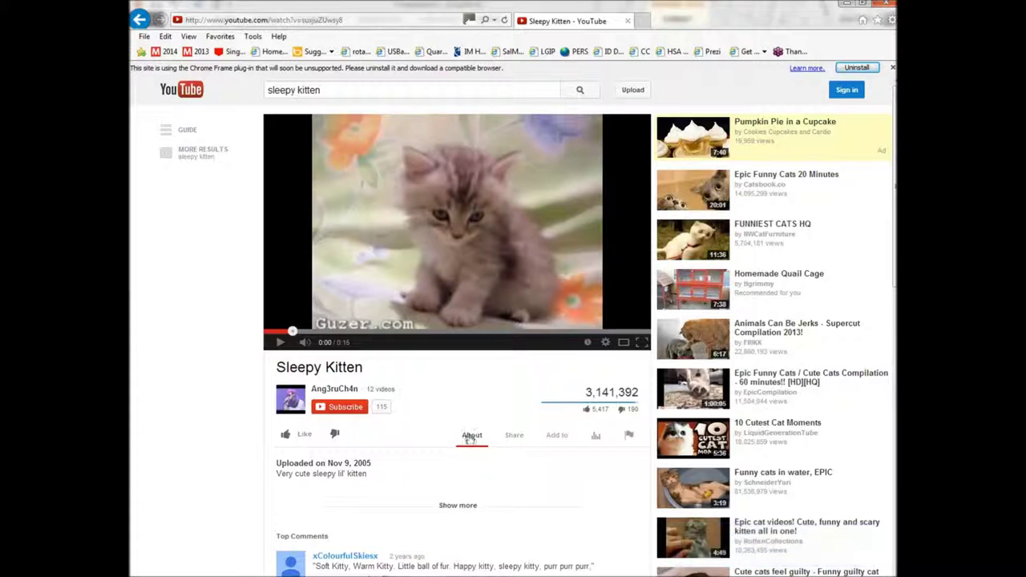
left_click(510, 440)
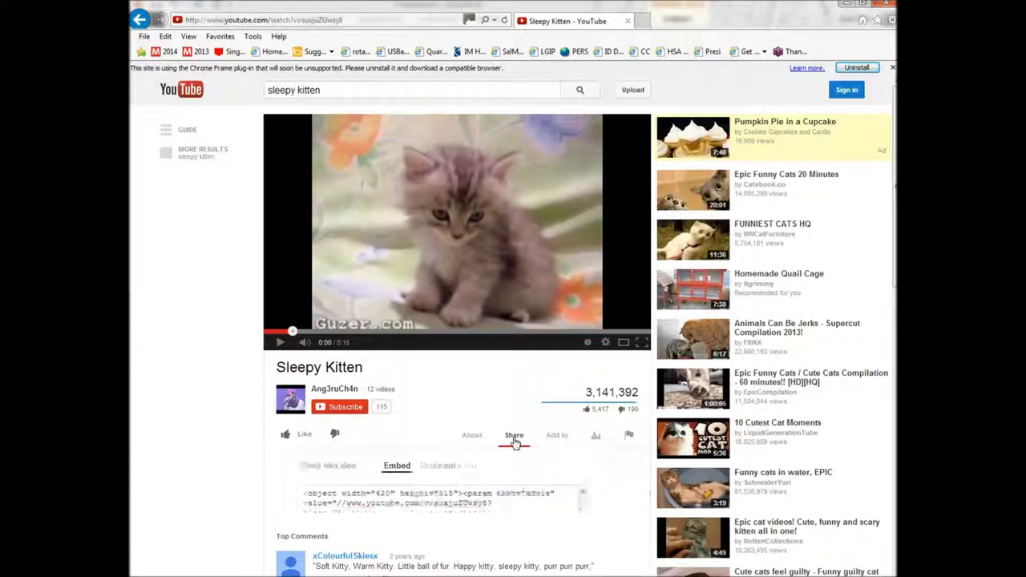
left_click(321, 470)
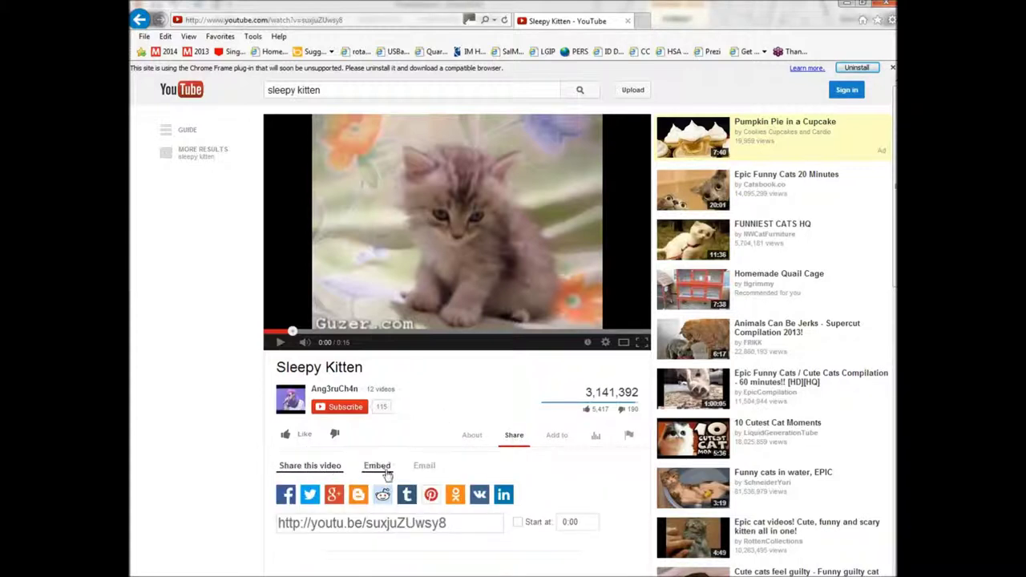
left_click(382, 468)
Turn off suggested videos and keep the old-style embed code in the embed options
scroll(431, 487, "down", 3)
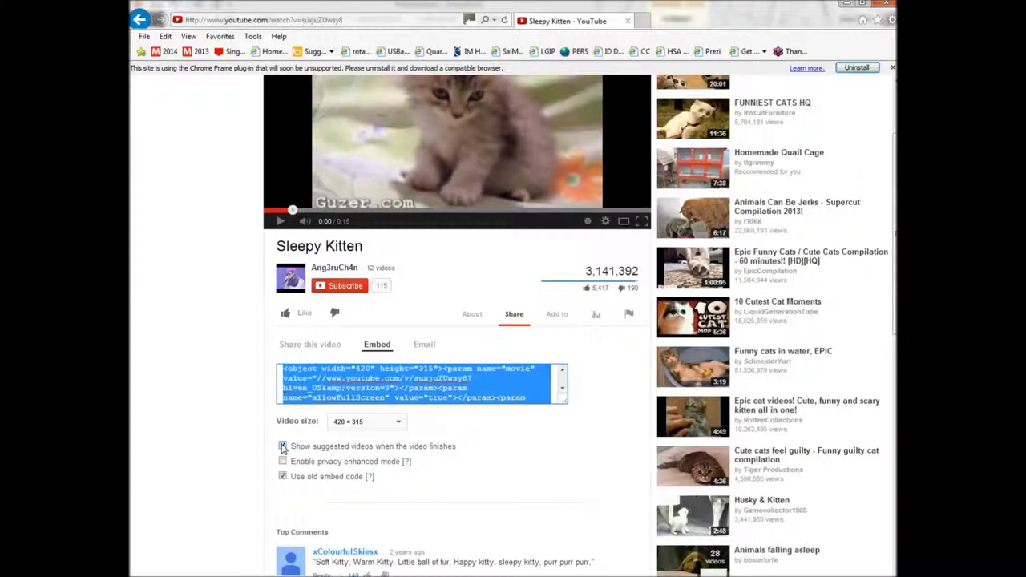
left_click(282, 447)
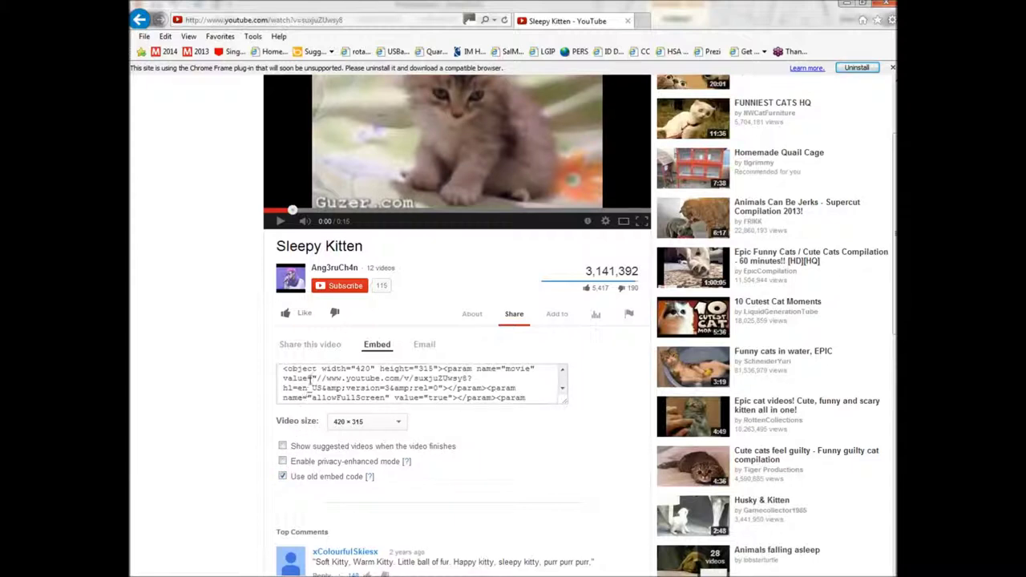
left_click(282, 476)
left_click(284, 477)
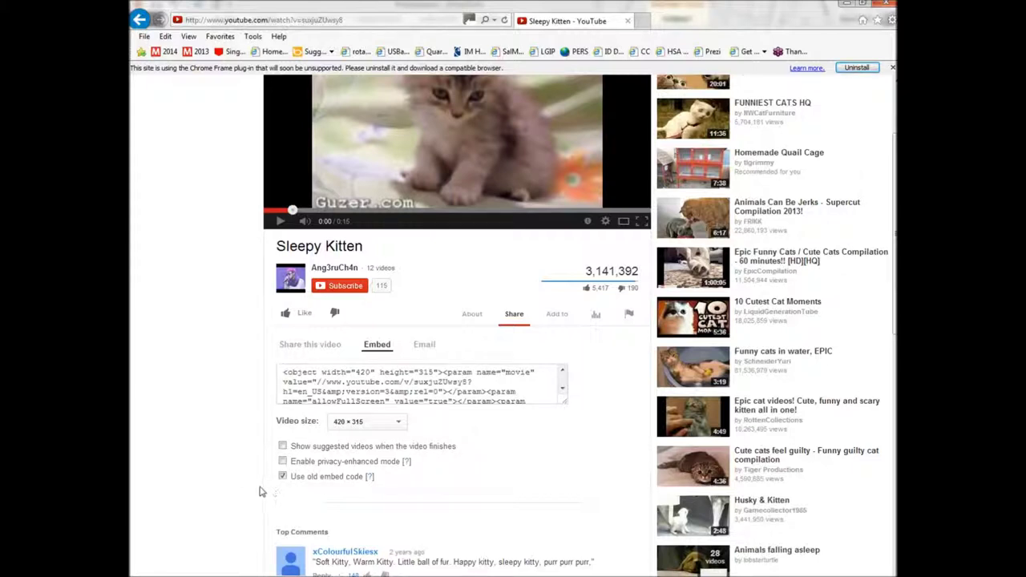
scroll(239, 488, "up", 3)
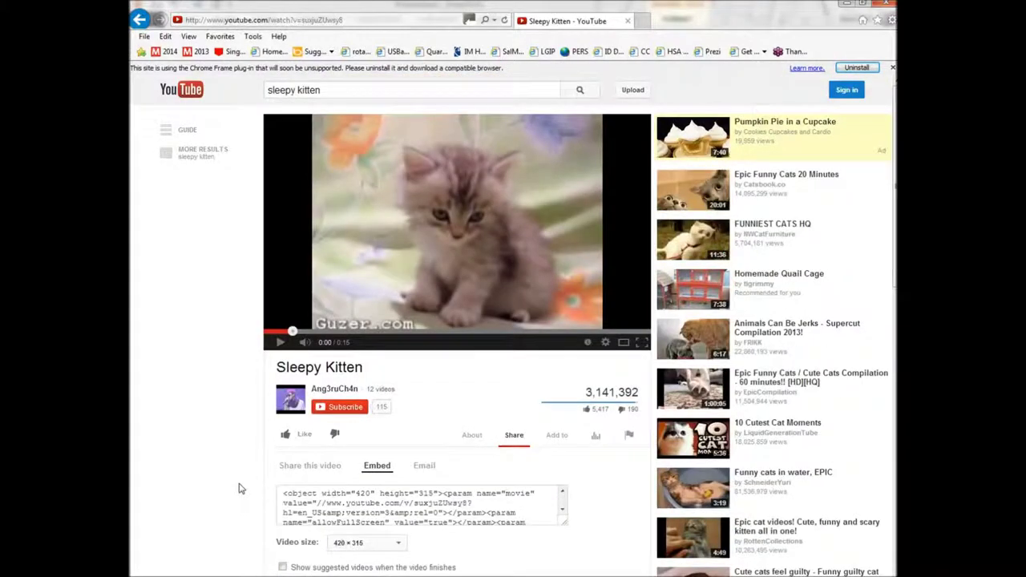
Copy the Sleepy Kitten video's web address from the browser address bar
left_click(296, 21)
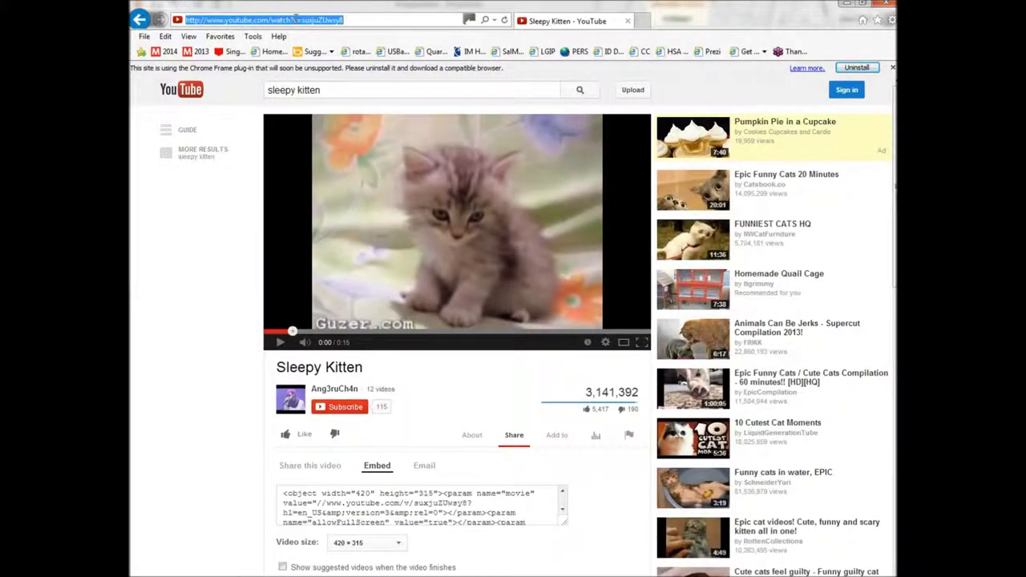
right_click(322, 22)
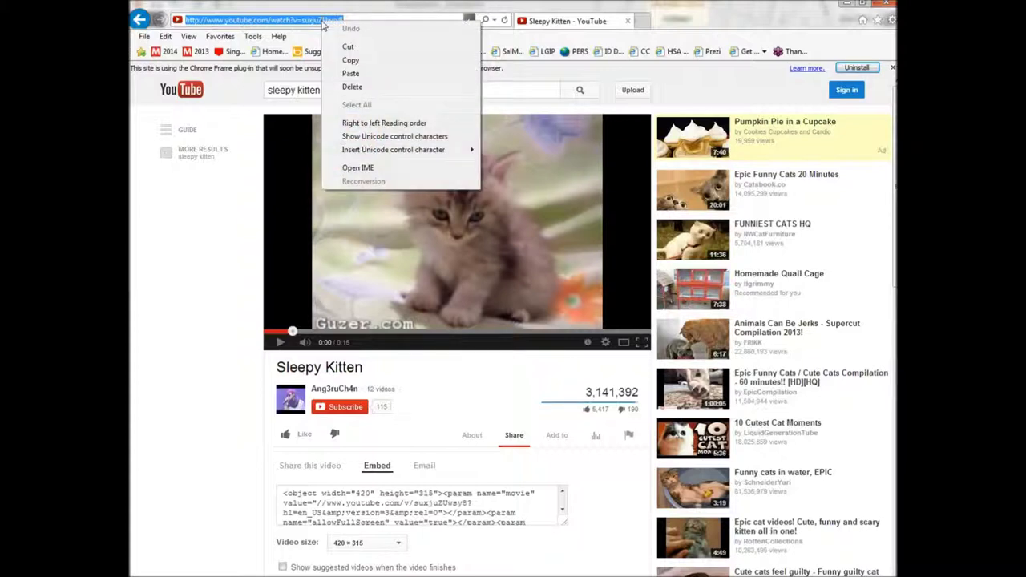
left_click(351, 60)
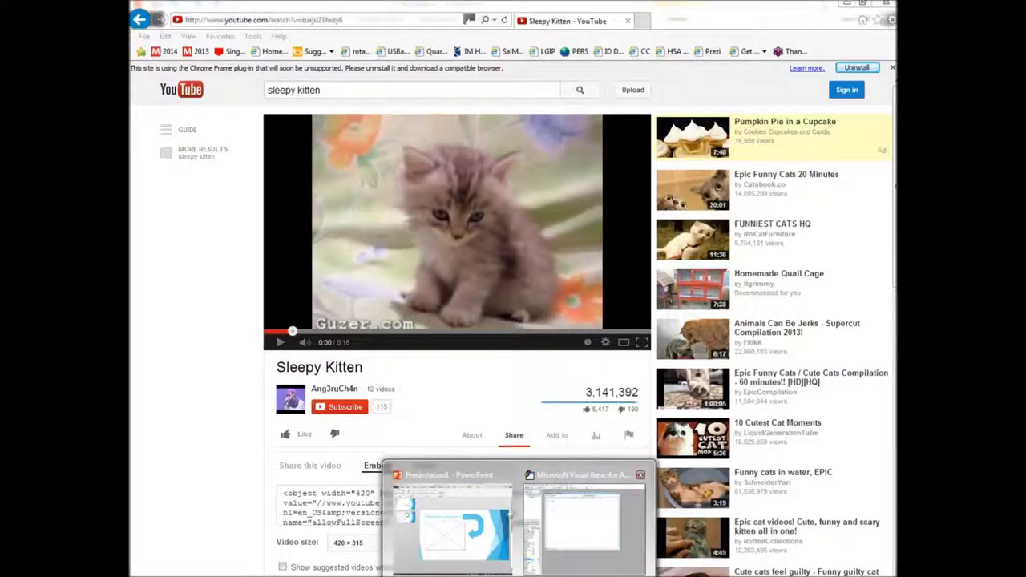
left_click(481, 520)
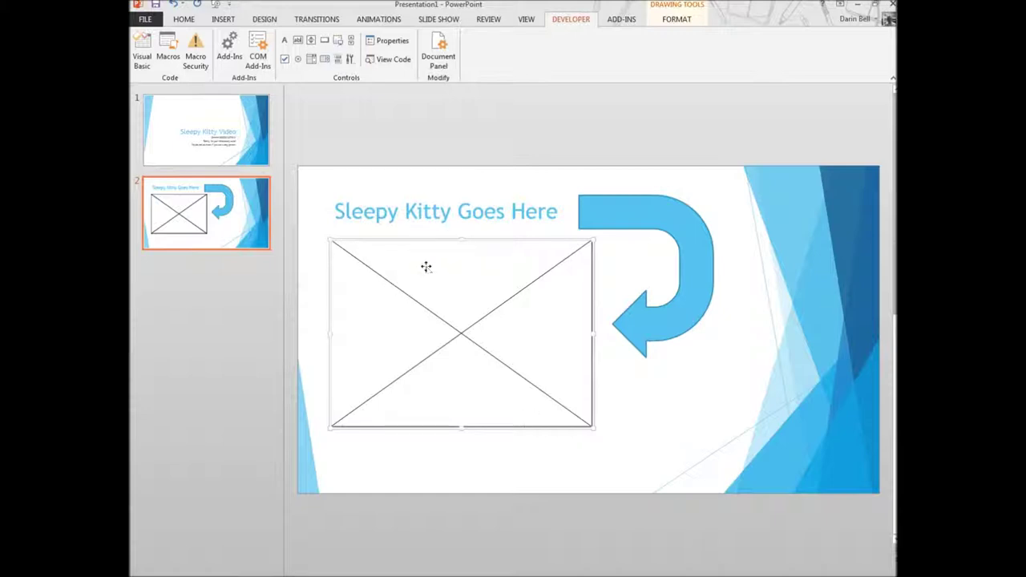
right_click(426, 267)
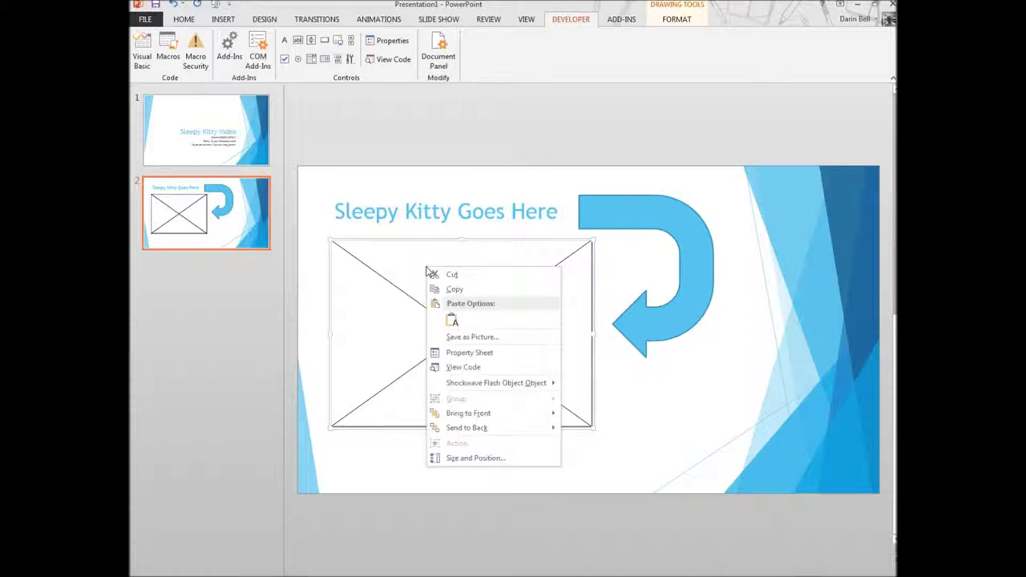
left_click(462, 354)
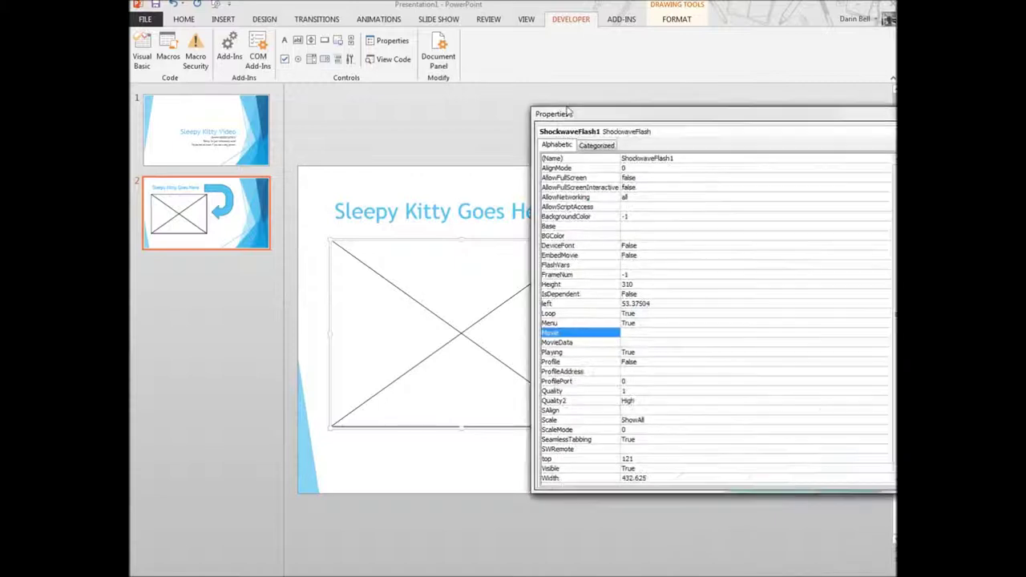
left_click_drag(662, 112, 452, 115)
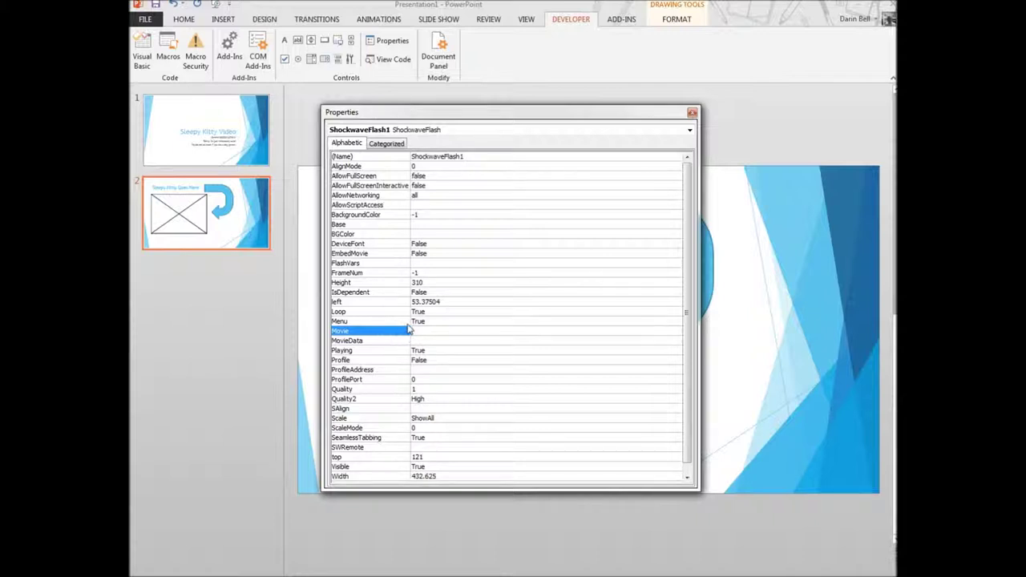
type("http://www.youtube.com/watch?v=suxjuZUwsy8")
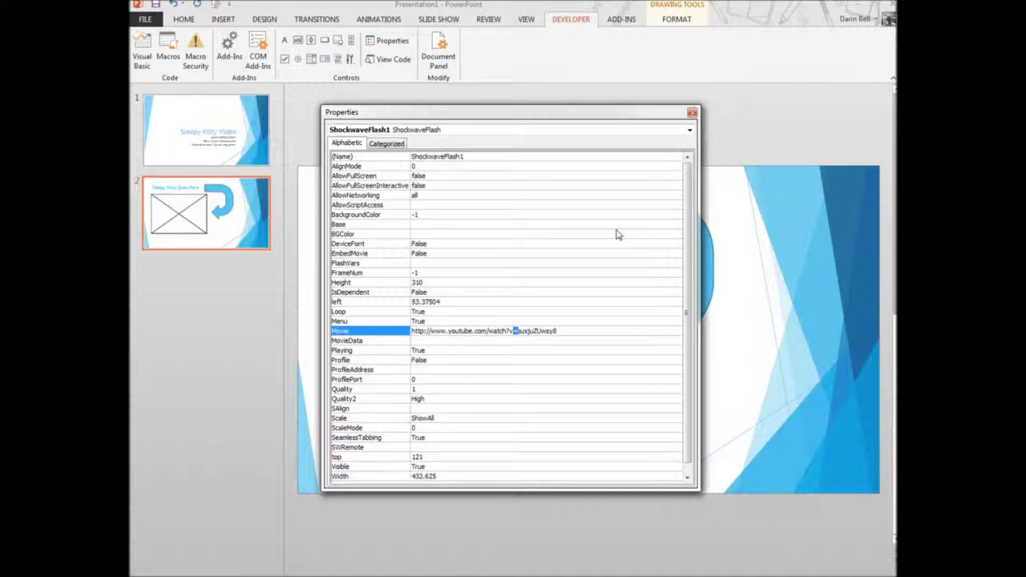
type("/")
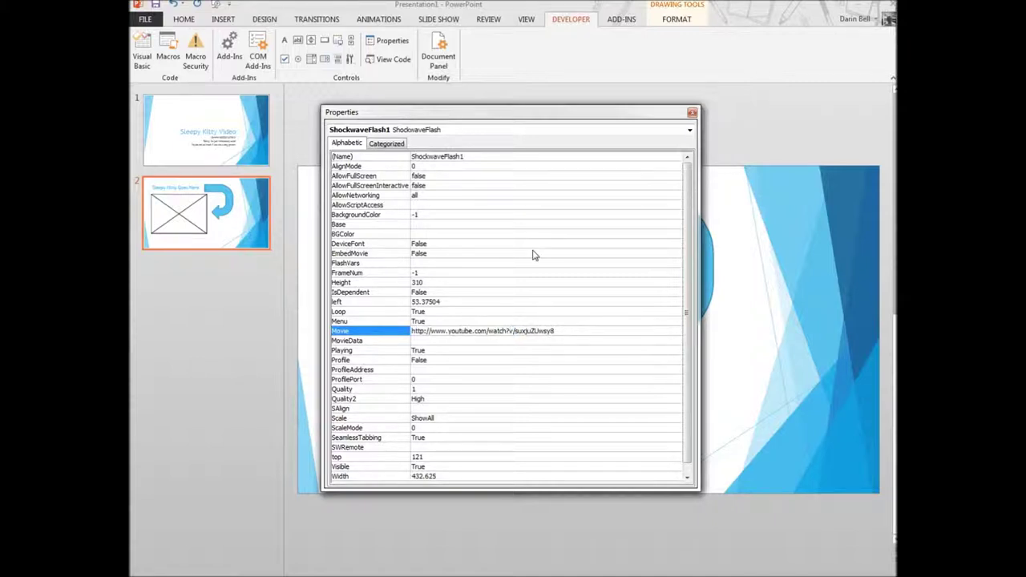
key("BackSpace")
key("BackSpace")
key("BackSpace")
key("BackSpace")
key("BackSpace")
key("BackSpace")
Close the Properties sheet and run the slide show from the first slide
left_click(693, 114)
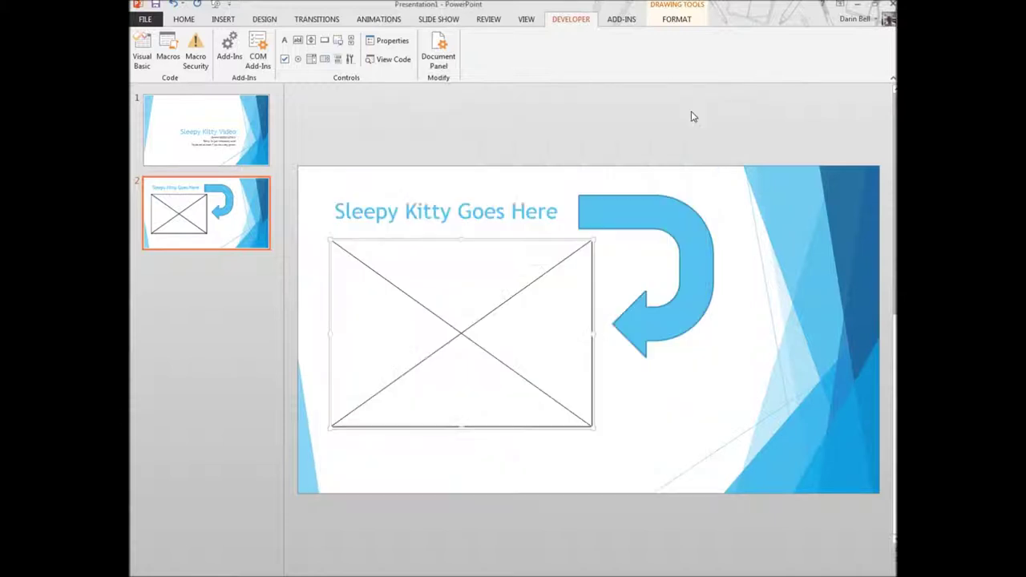
left_click(155, 4)
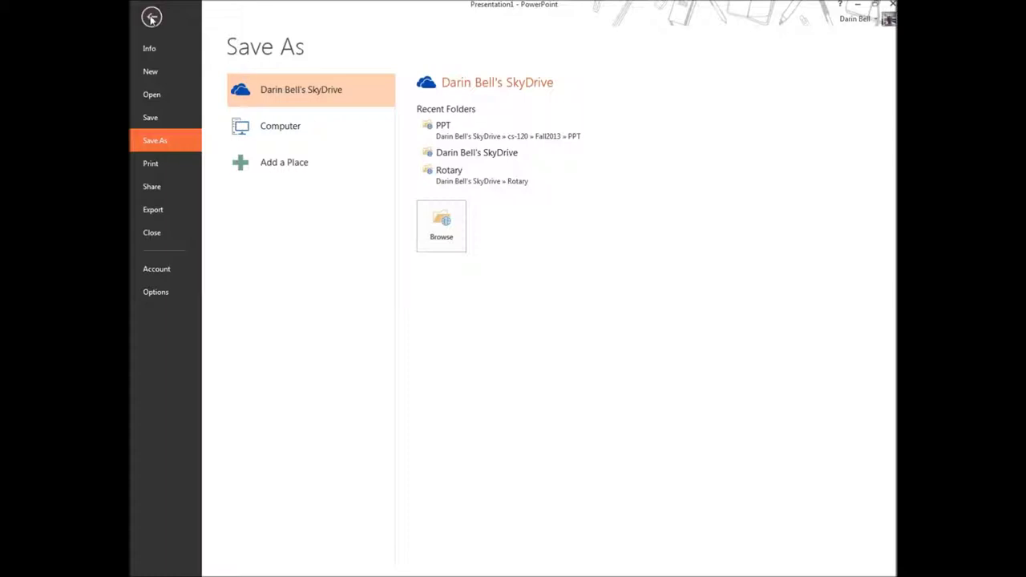
left_click(152, 18)
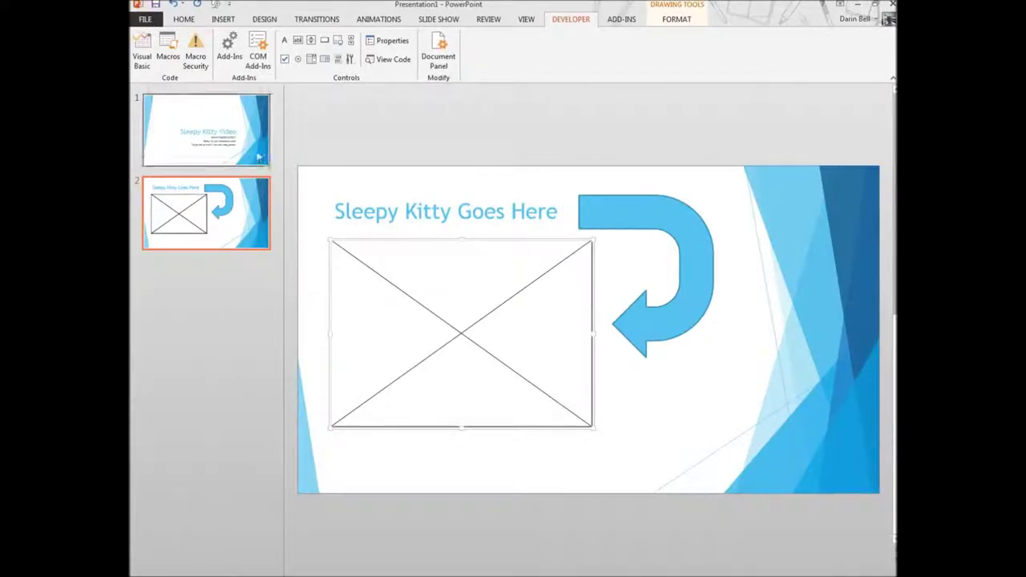
left_click(183, 19)
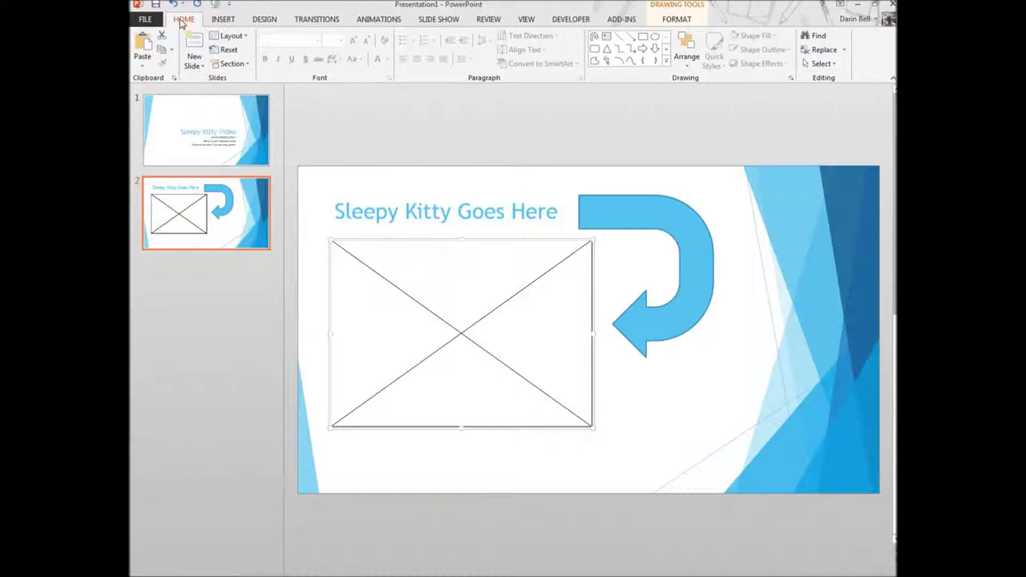
key("alt+F5")
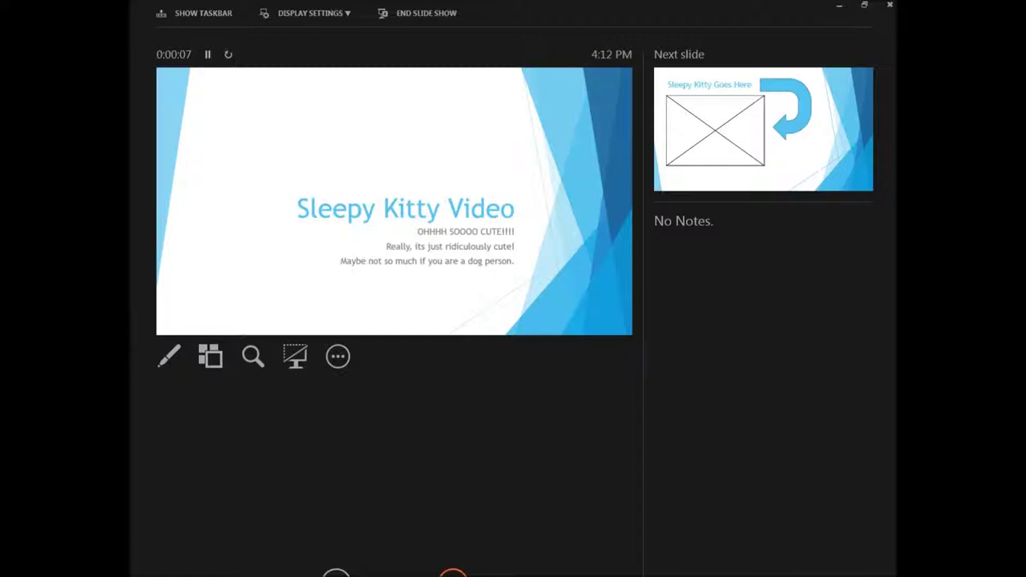
Play and pause the kitten video on slide 2 in a duplicated slide show, then exit
key("Right")
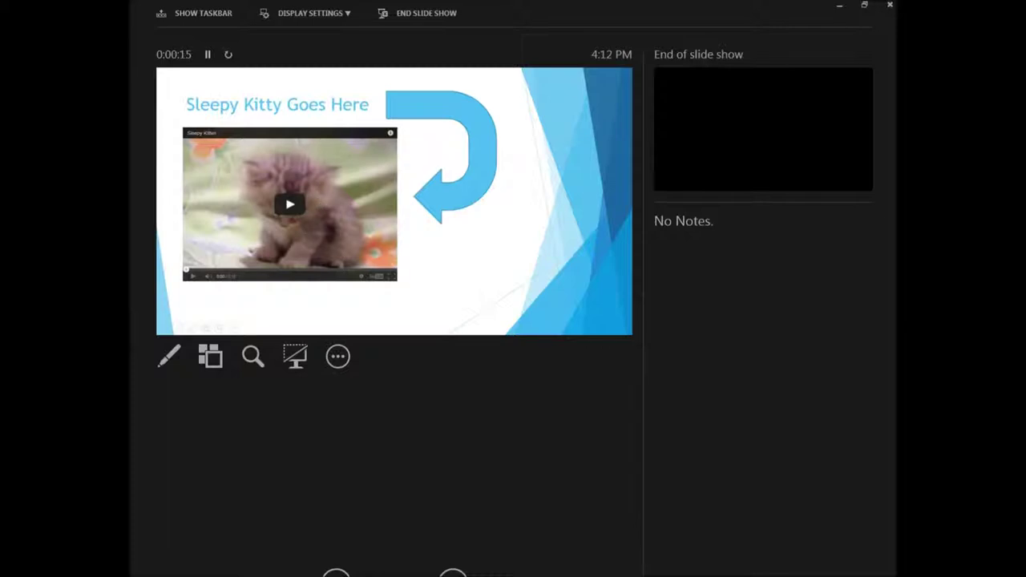
left_click(347, 14)
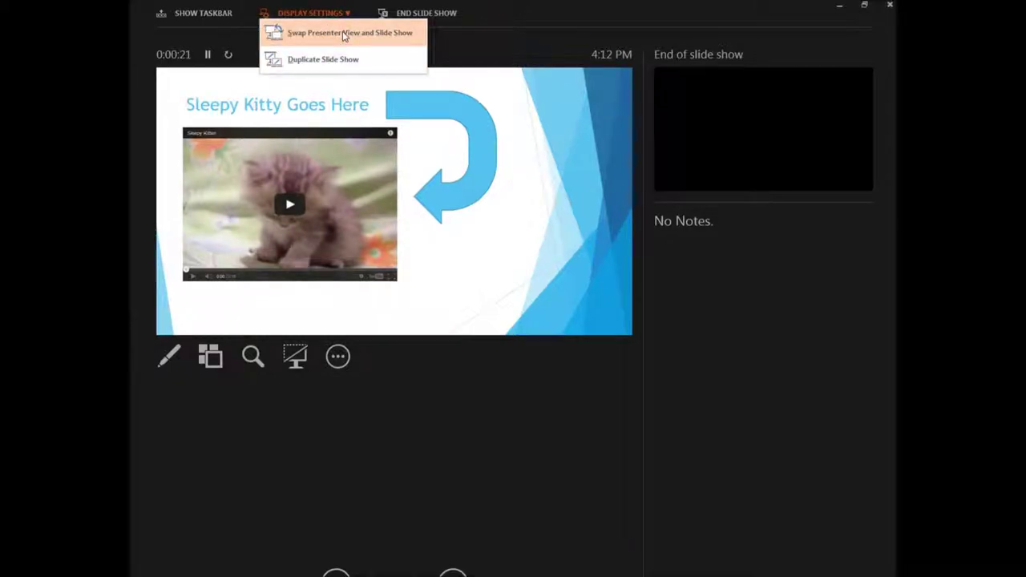
left_click(343, 34)
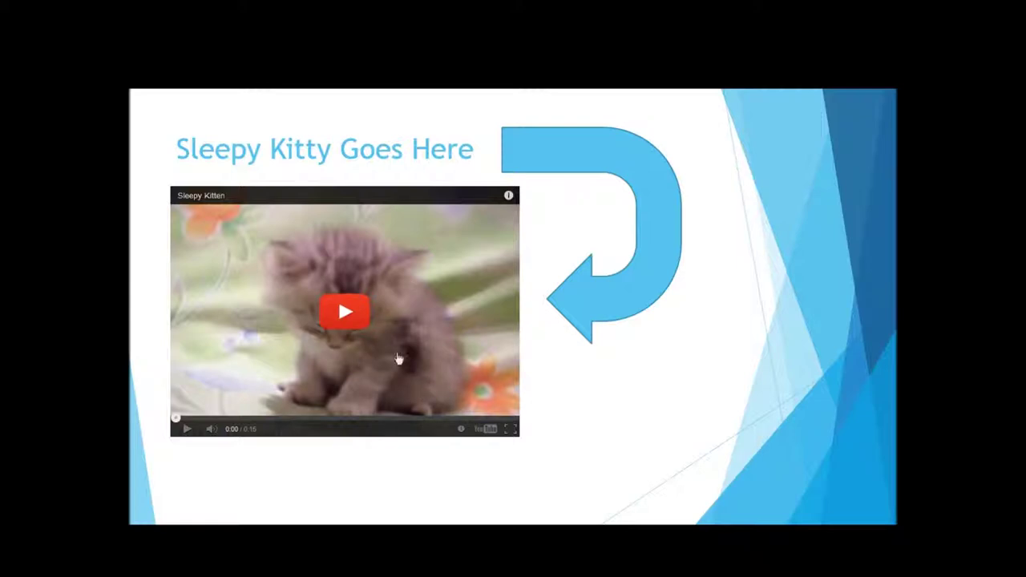
left_click(340, 309)
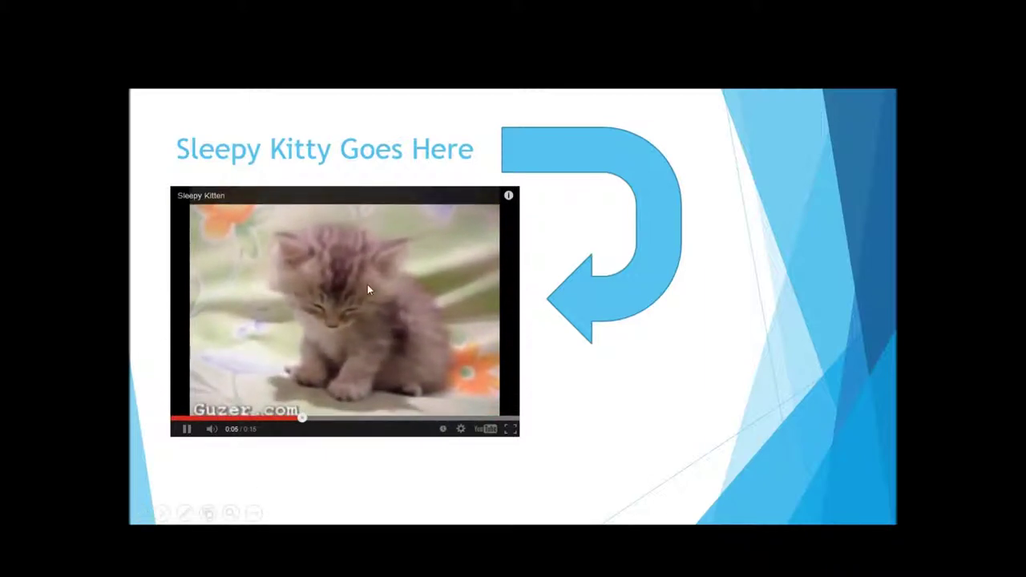
left_click(329, 292)
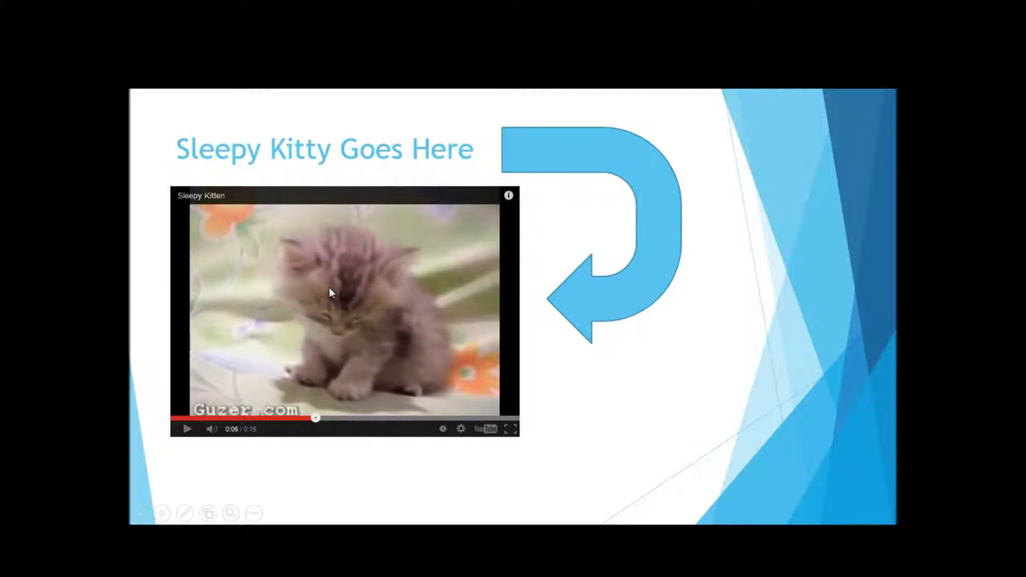
key("Escape")
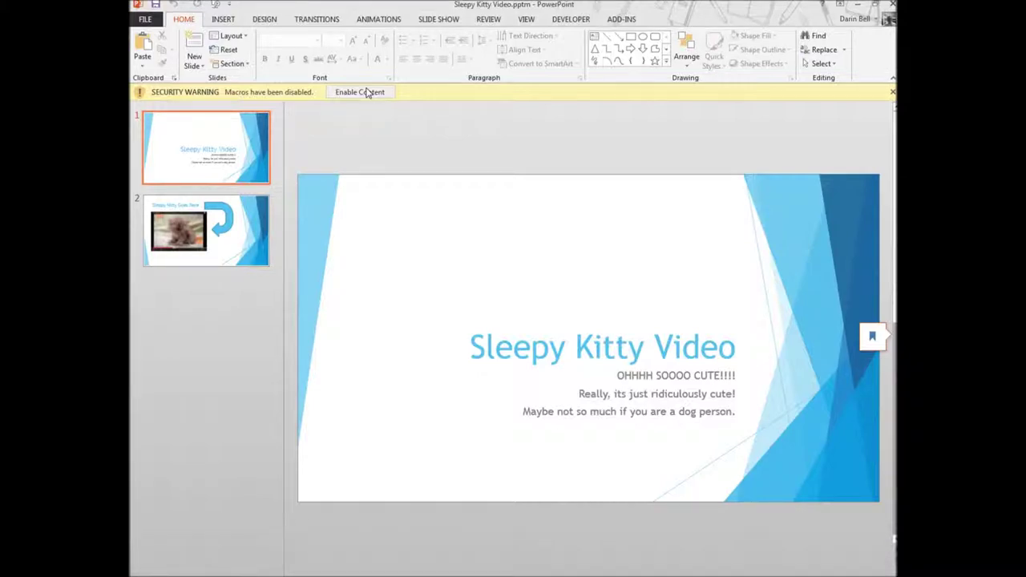
Enable macros in Sleepy Kitty Video, view slide 2, and open the File Info page
left_click(360, 92)
left_click(221, 209)
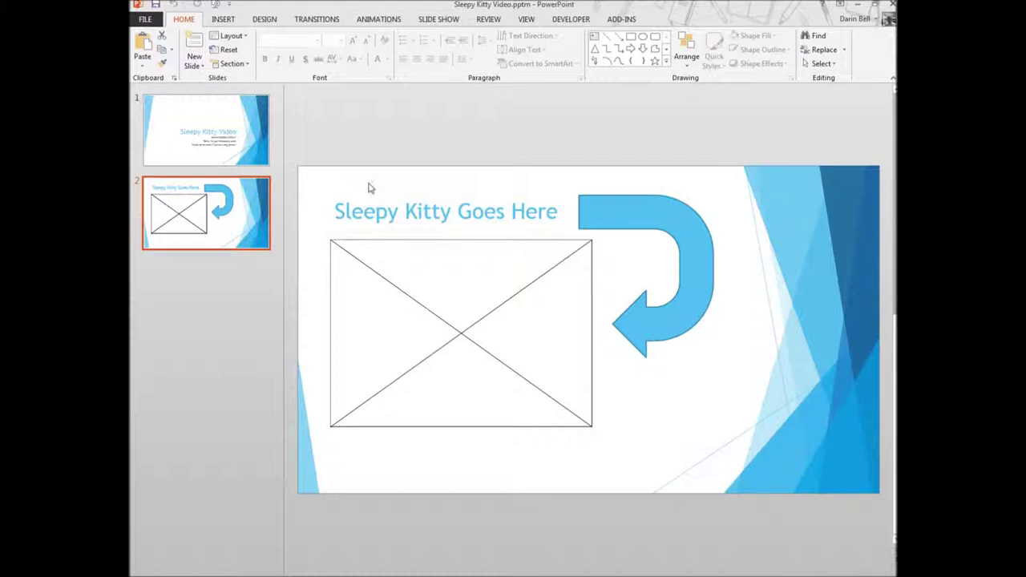
left_click(154, 20)
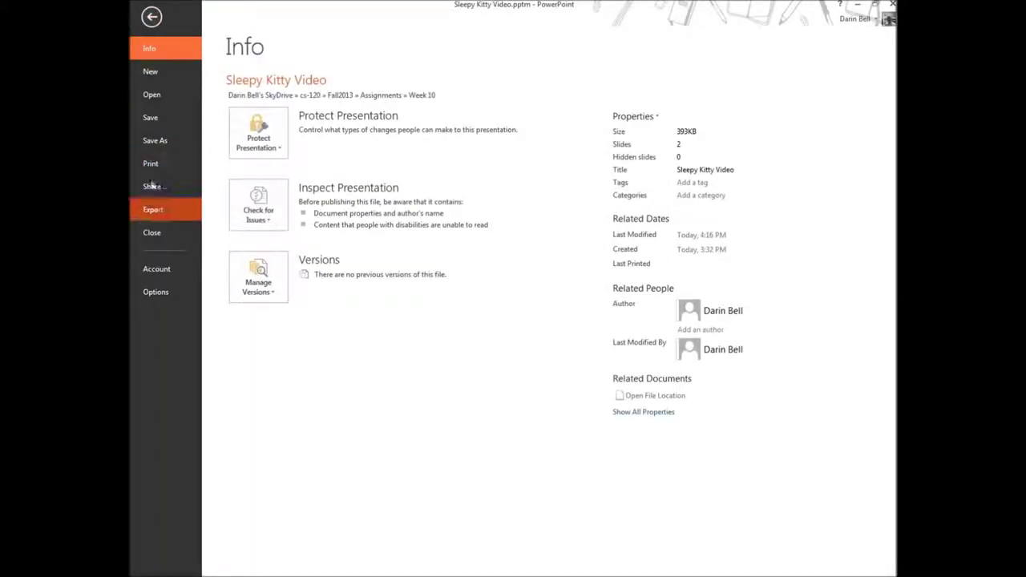
Open the Save As dialog for Sleepy Kitty Video.pptm in the Week 10 folder
left_click(170, 138)
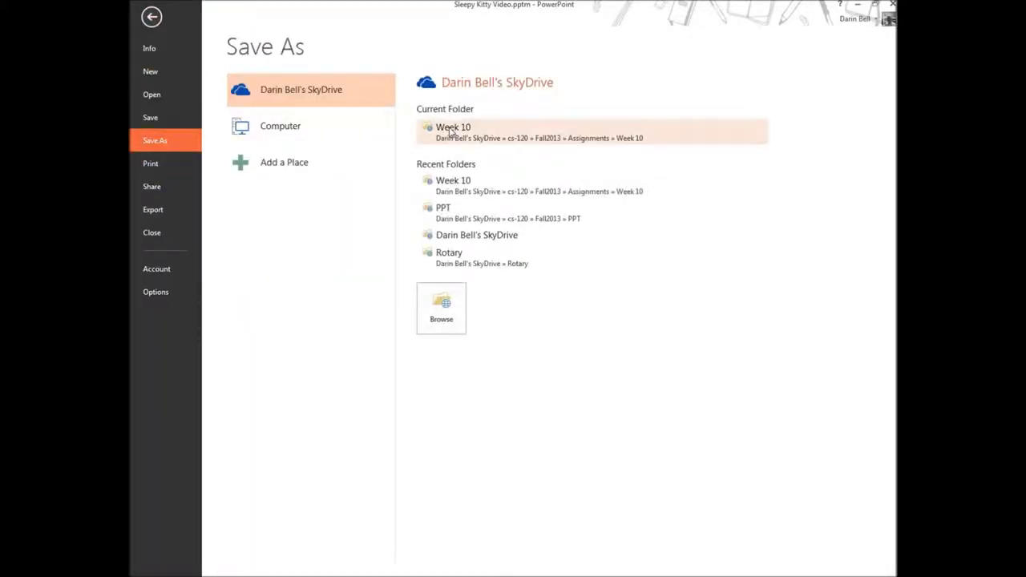
left_click(435, 312)
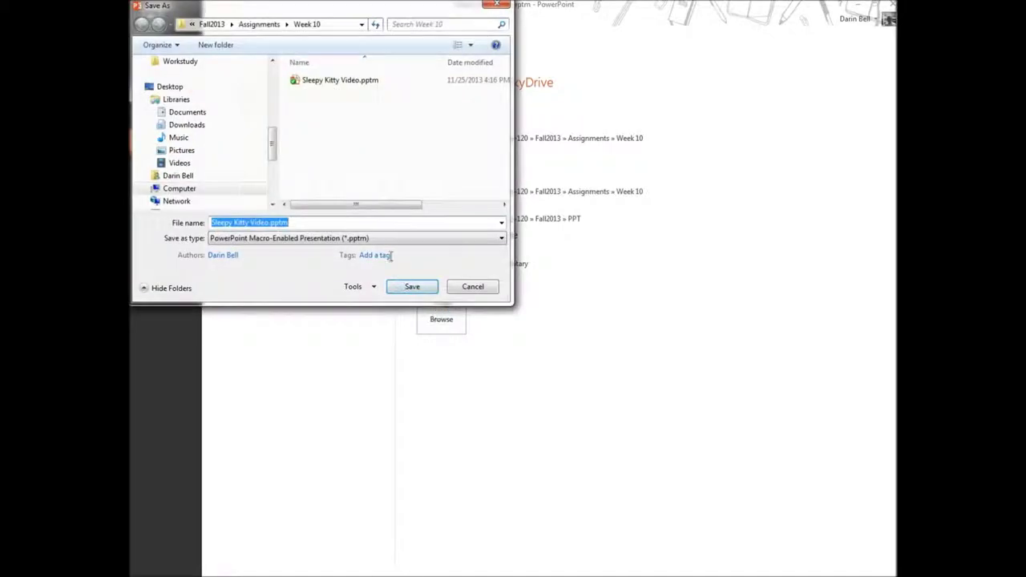